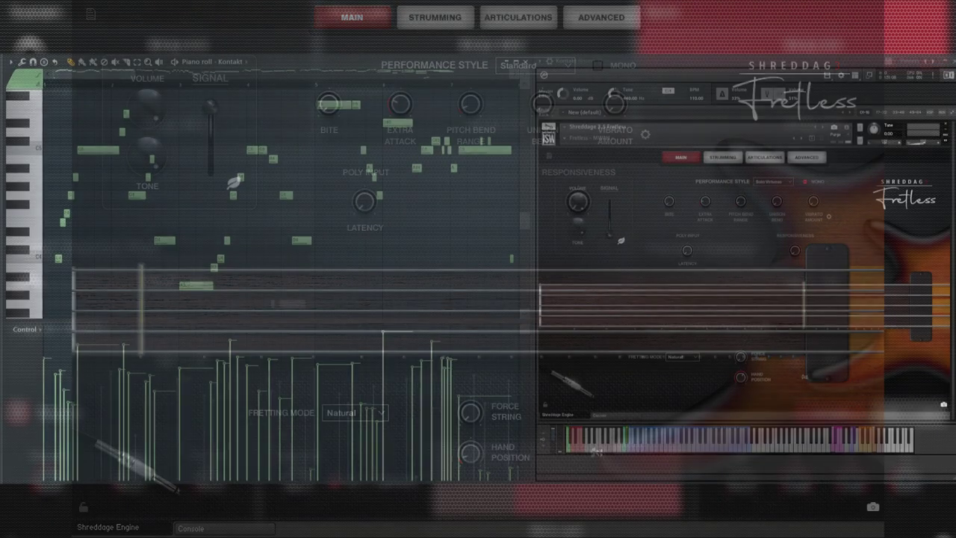
Step: Play the fretless bass pattern and show its channel pitch automation below the piano roll notes
{"action": "key", "text": "space"}
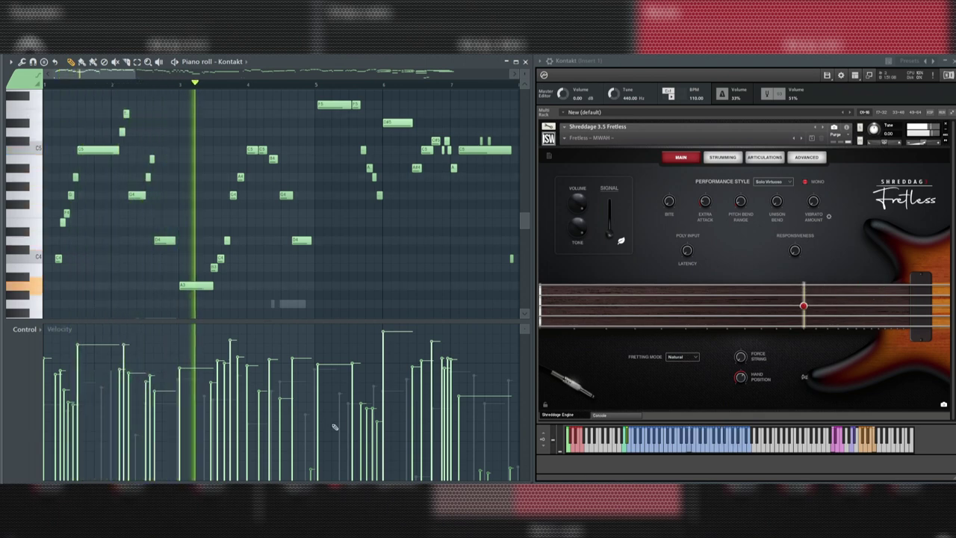
{"action": "left_click", "coordinate": [25, 329]}
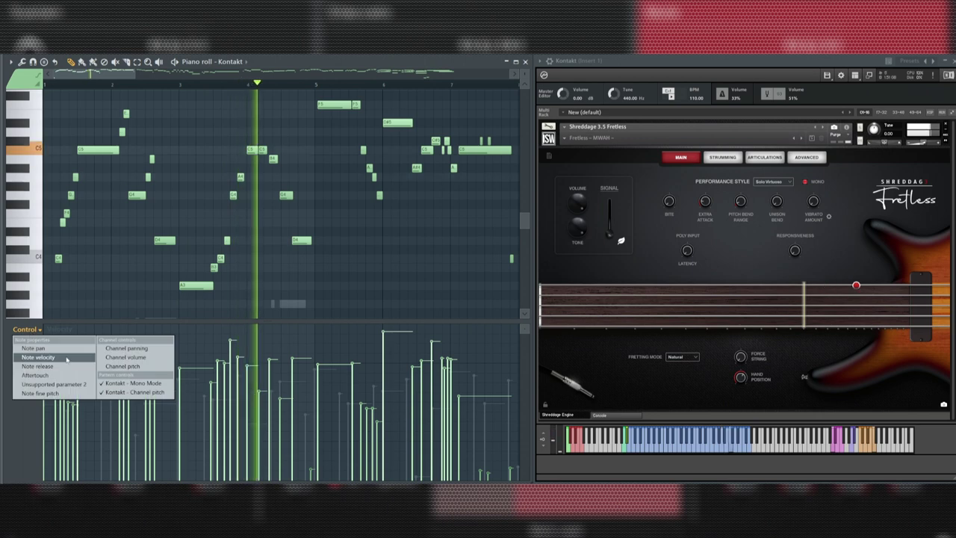
{"action": "left_click", "coordinate": [114, 398]}
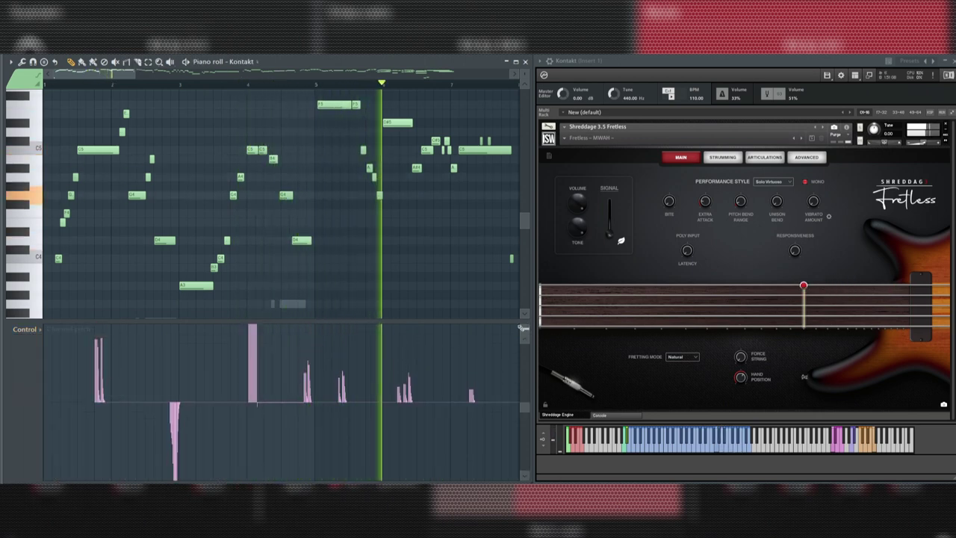
{"action": "left_click_drag", "start_coordinate": [66, 74], "coordinate": [126, 76]}
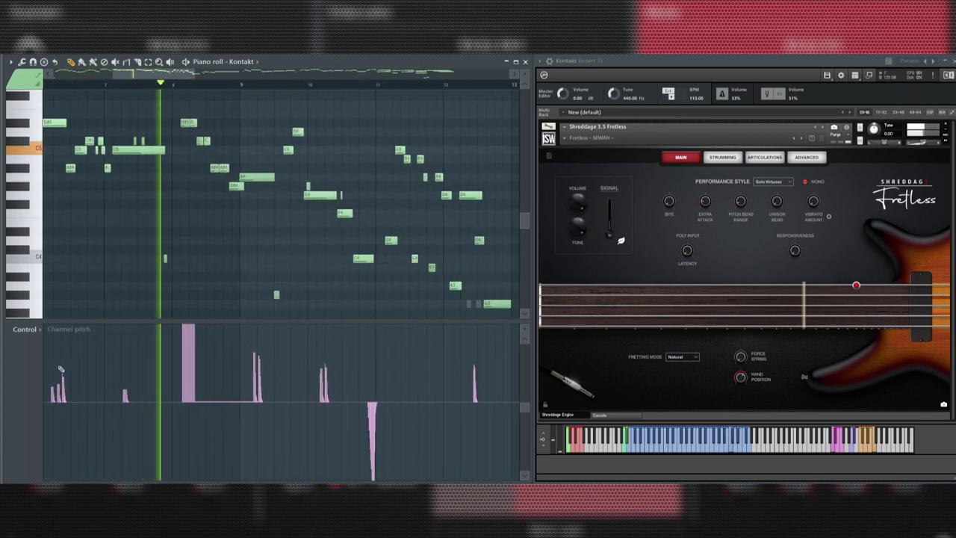
Step: Switch the control lane to note velocity and follow the playing bass notes up to about bar 25
{"action": "left_click", "coordinate": [24, 329]}
{"action": "left_click", "coordinate": [38, 357]}
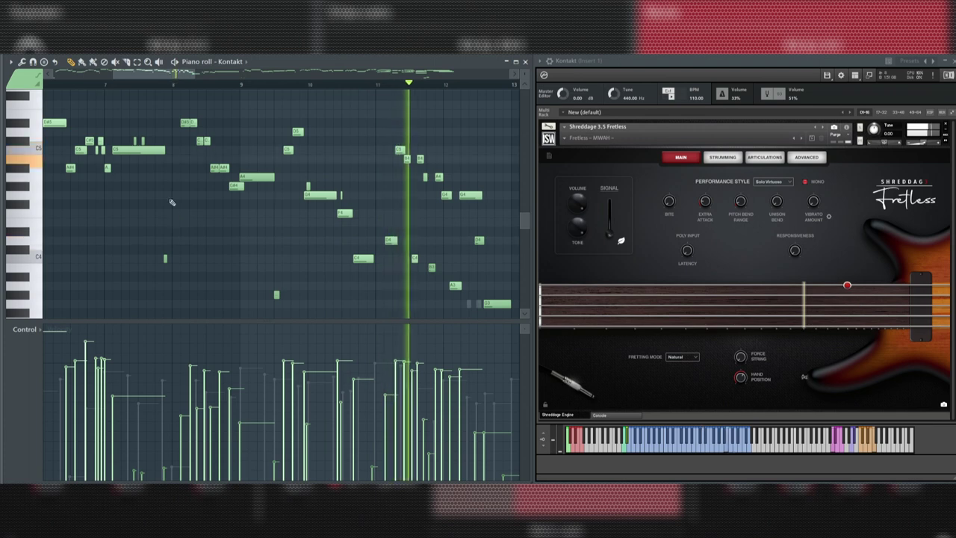
{"action": "left_click", "coordinate": [158, 75]}
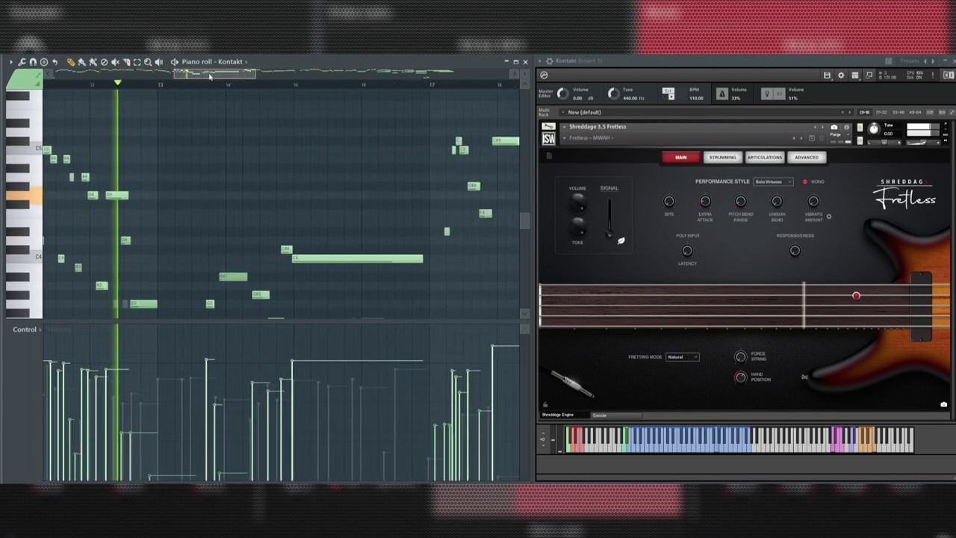
{"action": "scroll", "coordinate": [250, 198], "scroll_direction": "down", "scroll_amount": 2}
{"action": "scroll", "coordinate": [250, 198], "scroll_direction": "down", "scroll_amount": 2}
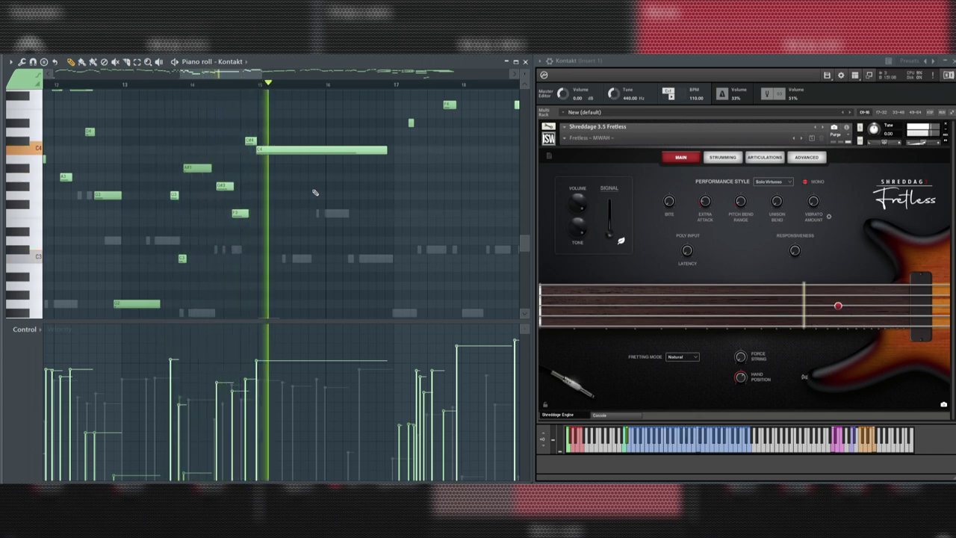
{"action": "scroll", "coordinate": [332, 195], "scroll_direction": "up", "scroll_amount": 2}
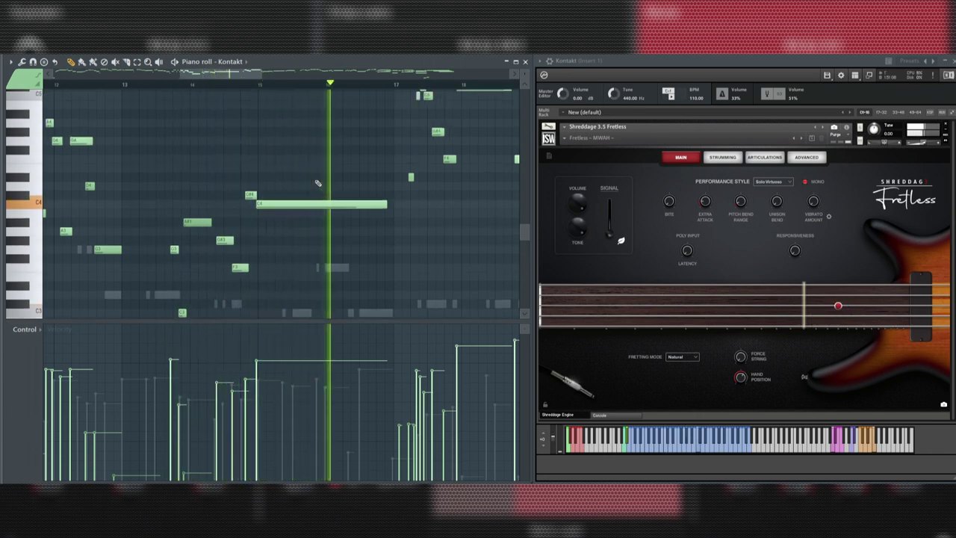
{"action": "scroll", "coordinate": [320, 184], "scroll_direction": "up", "scroll_amount": 1}
{"action": "left_click_drag", "start_coordinate": [246, 78], "coordinate": [303, 81]}
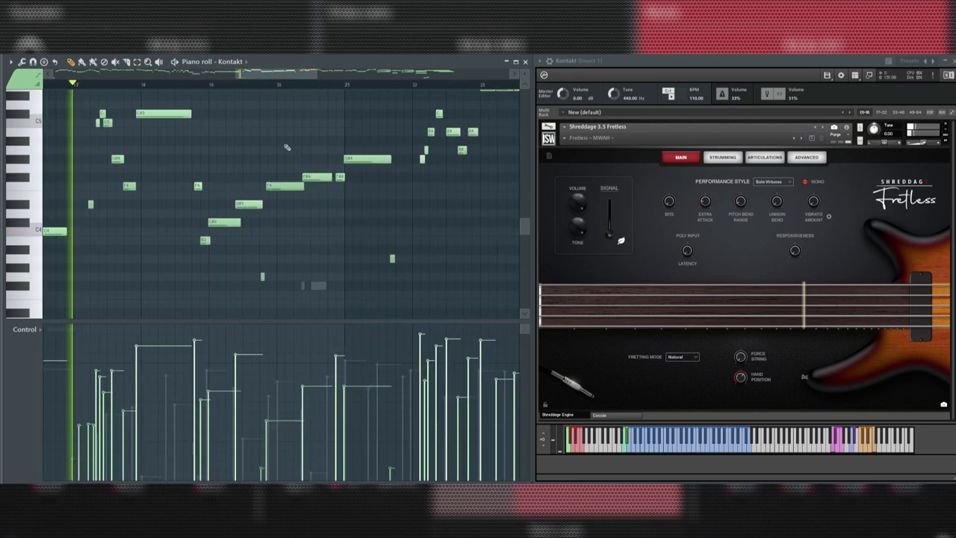
{"action": "scroll", "coordinate": [217, 276], "scroll_direction": "up", "scroll_amount": 1}
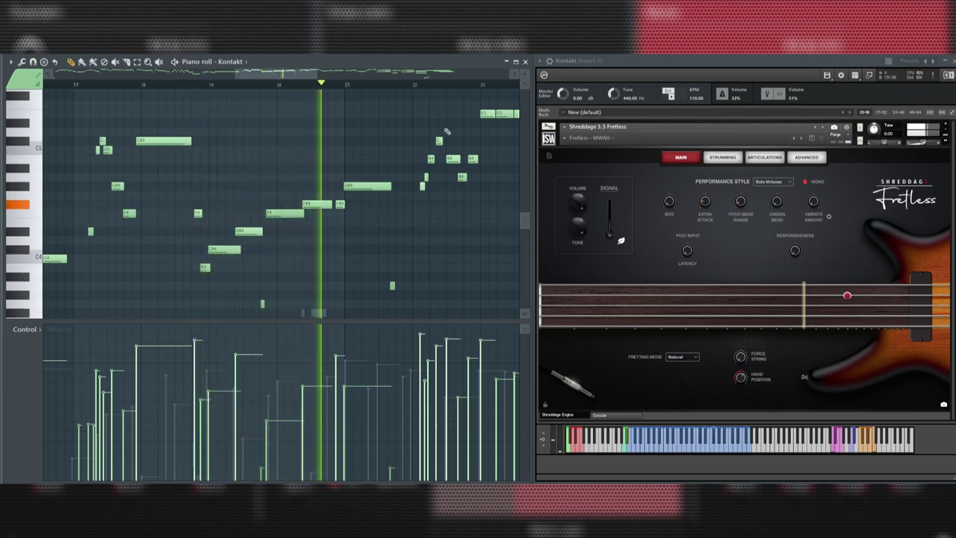
{"action": "scroll", "coordinate": [303, 113], "scroll_direction": "down", "scroll_amount": 2}
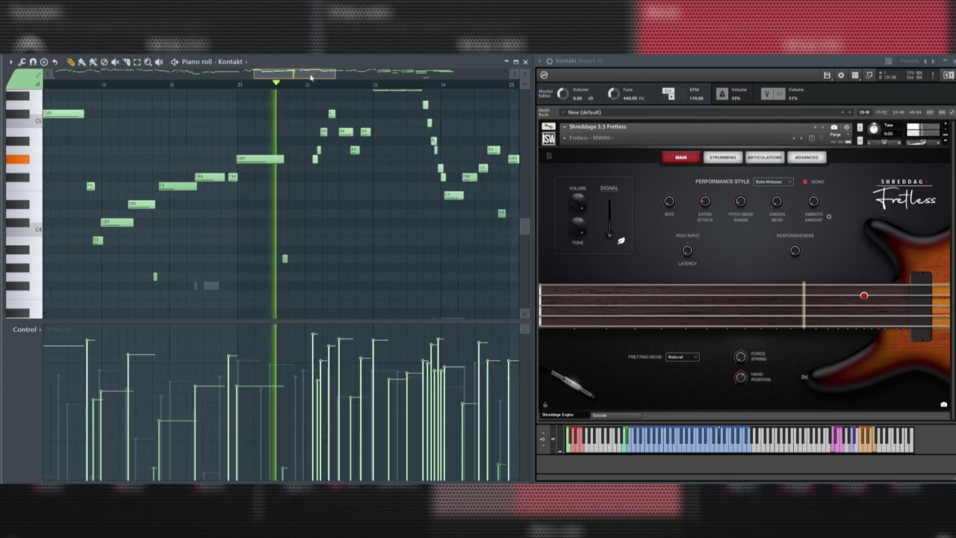
{"action": "scroll", "coordinate": [316, 158], "scroll_direction": "up", "scroll_amount": 2}
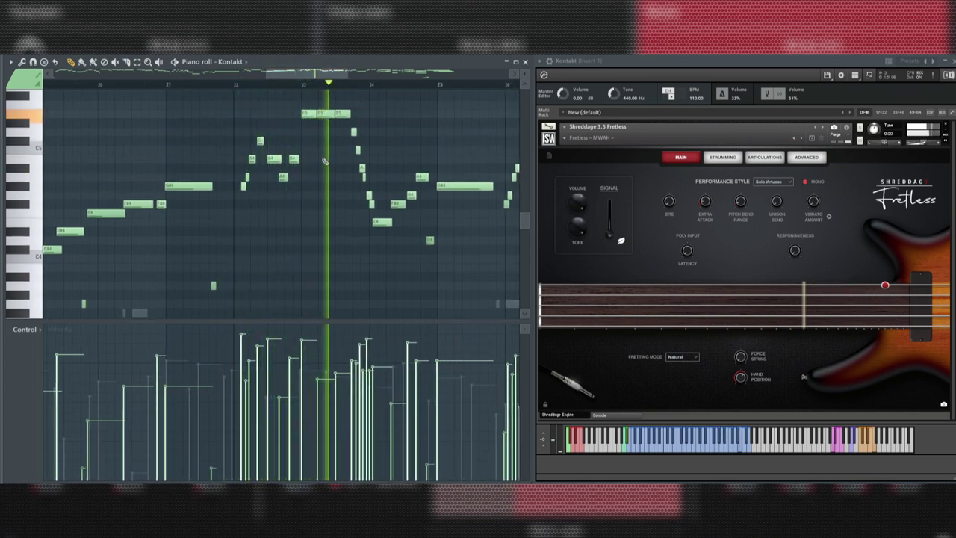
Step: Inspect the channel pitch automation again and return the control lane to note velocity for the end of the pattern
{"action": "left_click", "coordinate": [27, 329]}
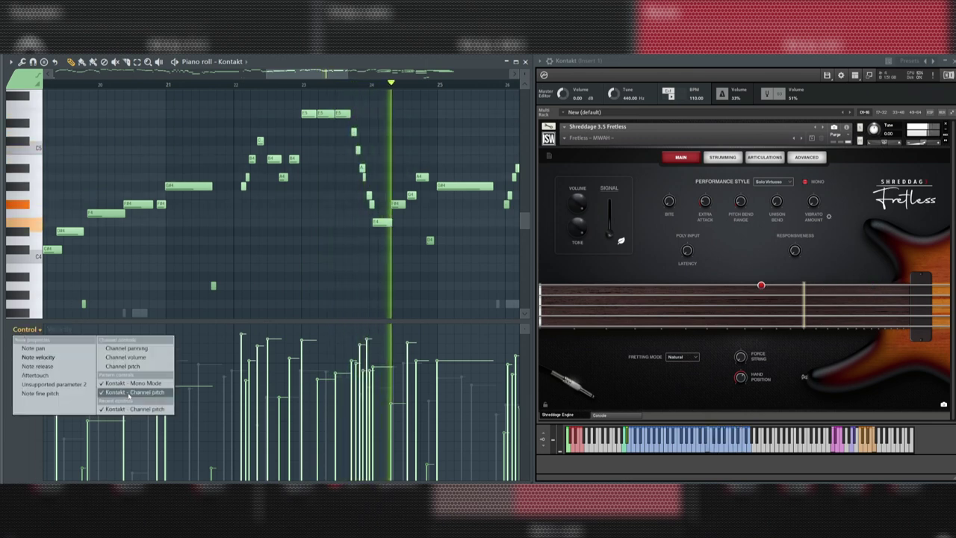
{"action": "left_click", "coordinate": [112, 380]}
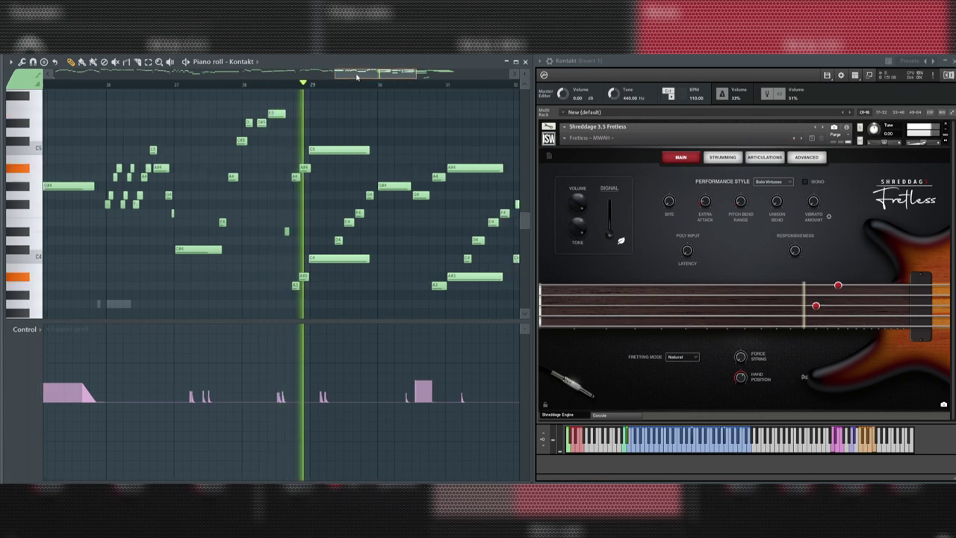
{"action": "left_click", "coordinate": [24, 328]}
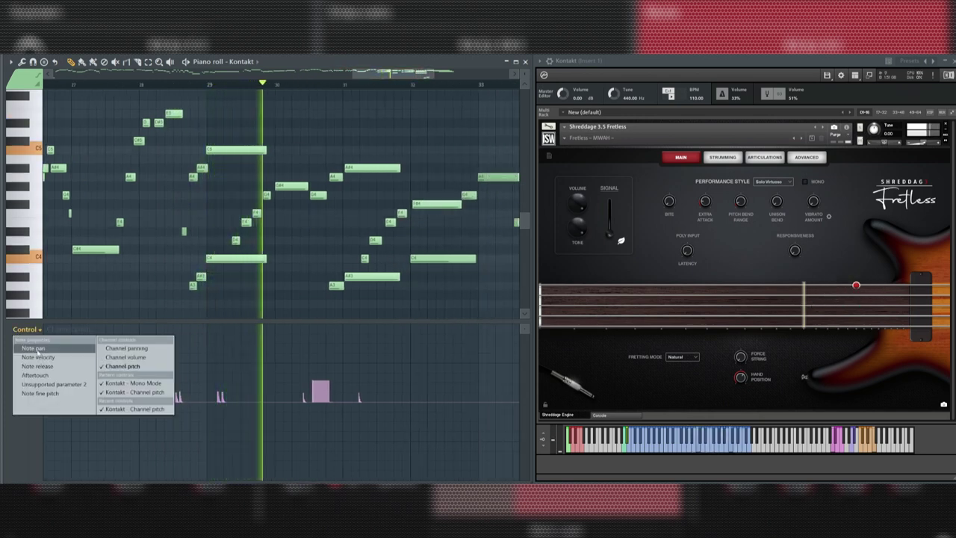
{"action": "left_click", "coordinate": [37, 353]}
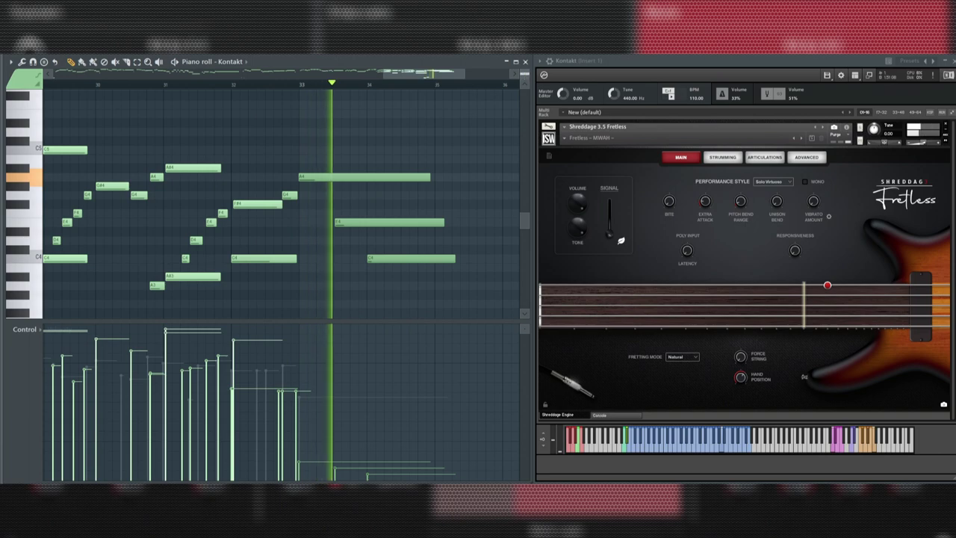
{"action": "scroll", "coordinate": [280, 201], "scroll_direction": "down", "scroll_amount": 4, "text": "ctrl"}
{"action": "scroll", "coordinate": [296, 115], "scroll_direction": "down", "scroll_amount": 2}
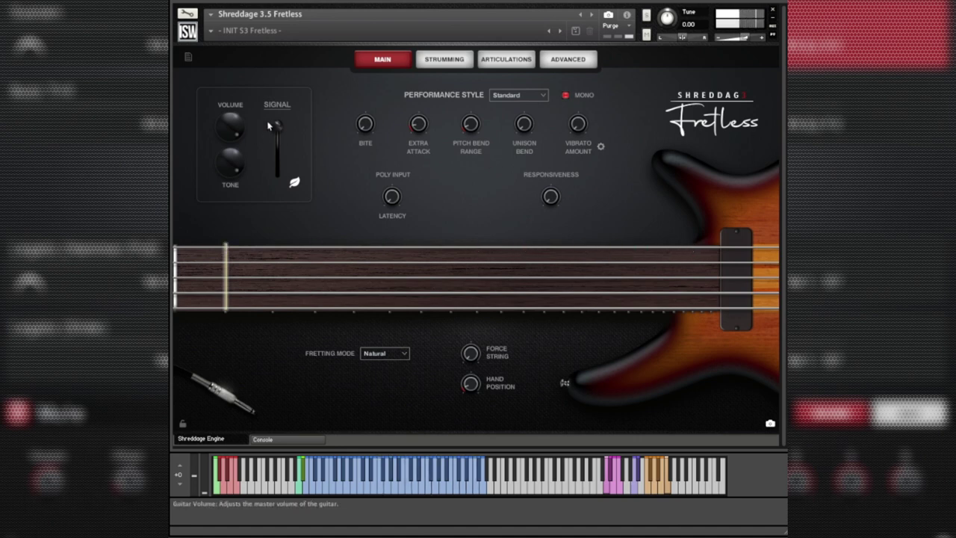
Step: Move the instrument's Signal switch through its middle and lowest pickup positions
{"action": "left_click_drag", "start_coordinate": [277, 128], "coordinate": [277, 170]}
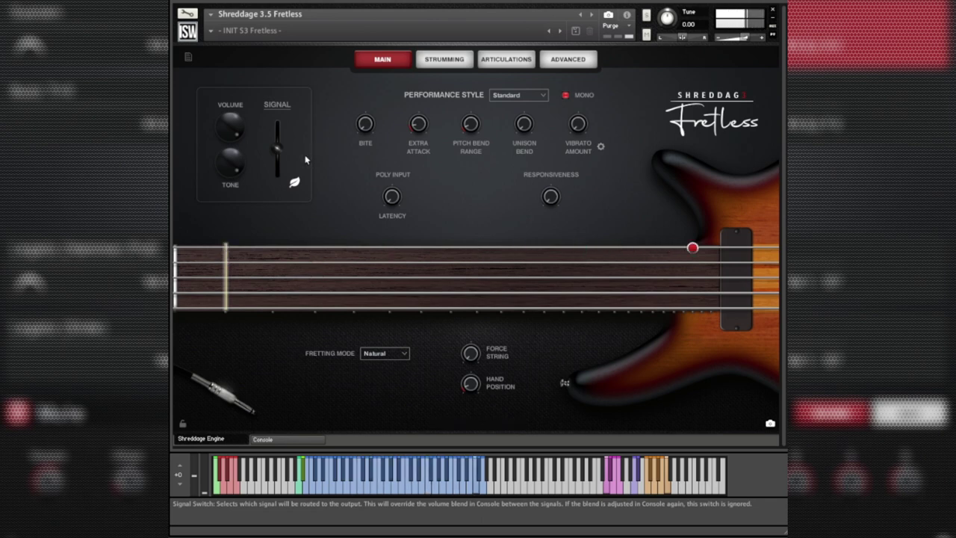
{"action": "left_click_drag", "start_coordinate": [278, 151], "coordinate": [275, 211]}
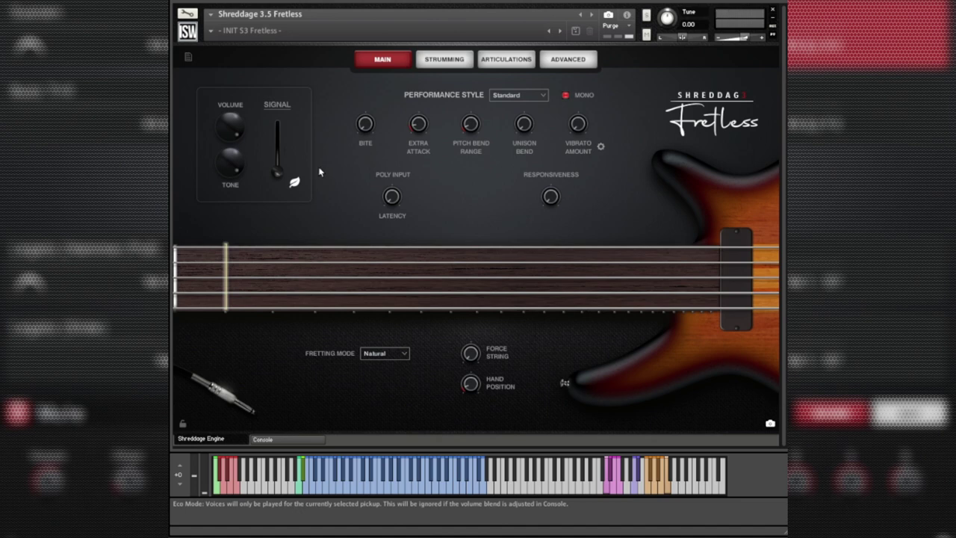
{"action": "left_click", "coordinate": [277, 156]}
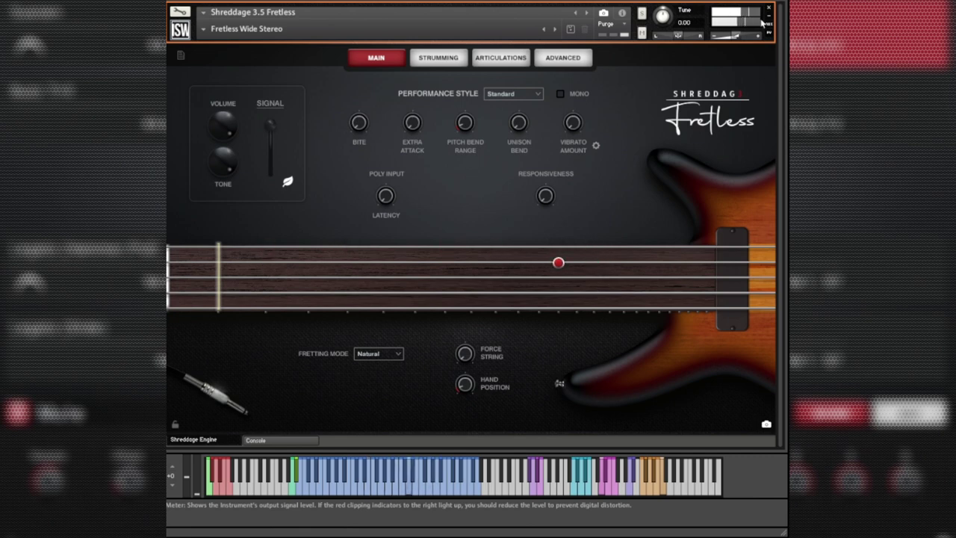
Step: Try the Solo Melody and Solo Virtuoso performance styles and toggle the Keyboard Mode option
{"action": "left_click", "coordinate": [513, 93]}
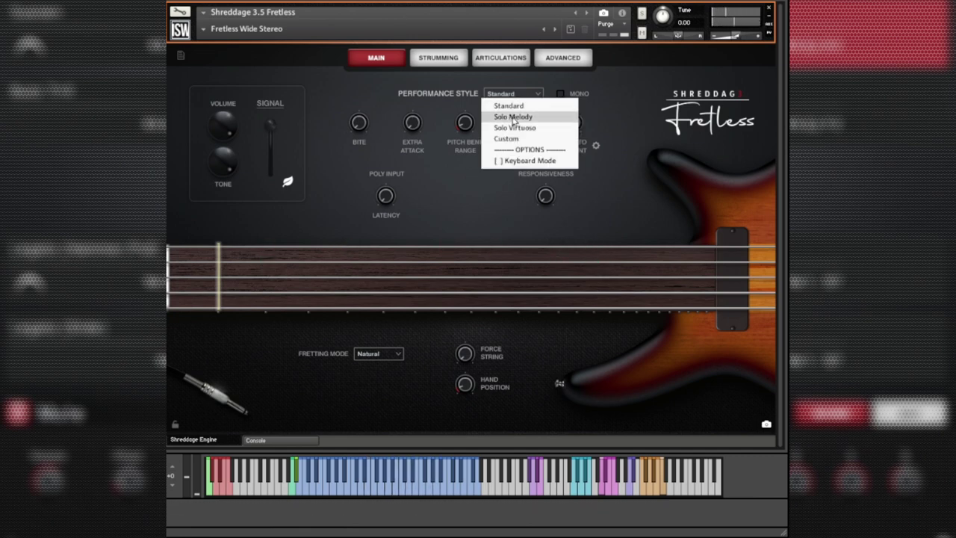
{"action": "left_click", "coordinate": [514, 118]}
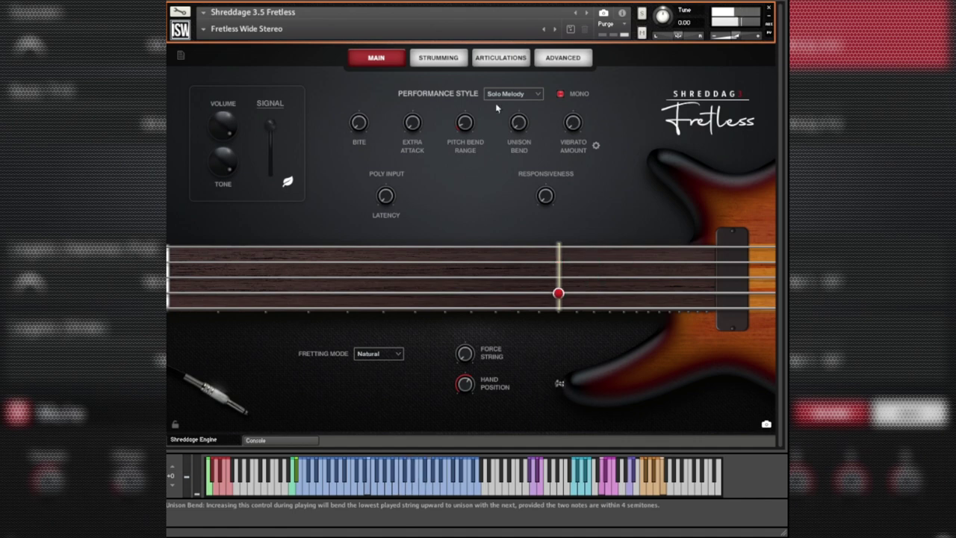
{"action": "left_click", "coordinate": [512, 93]}
{"action": "left_click", "coordinate": [510, 125]}
{"action": "left_click", "coordinate": [514, 94]}
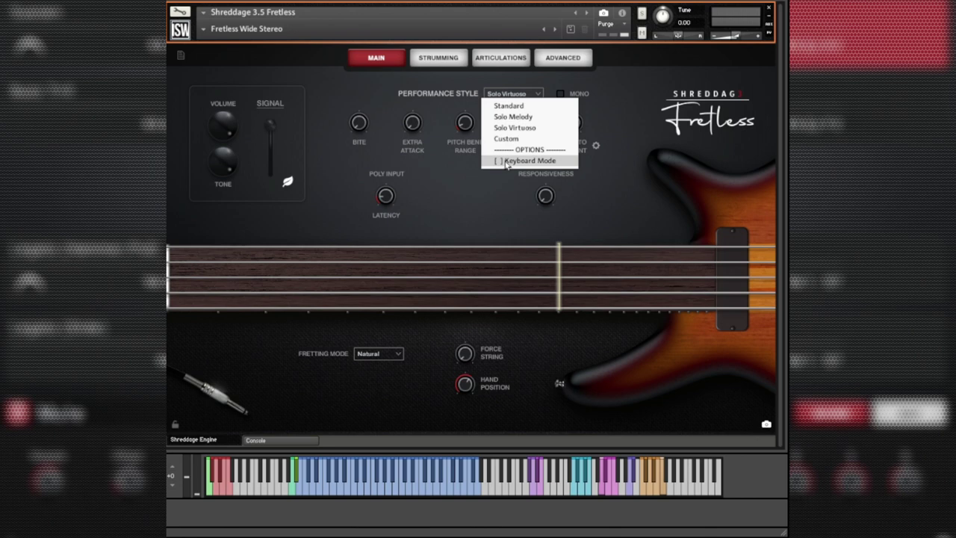
{"action": "left_click", "coordinate": [507, 163]}
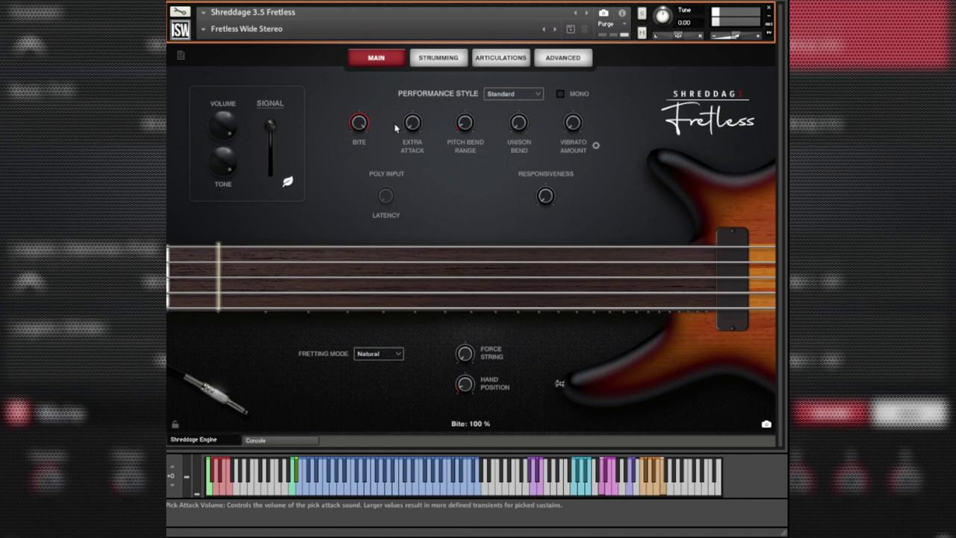
Step: Turn down the Extra Attack level of the Fretless Wide Stereo patch
{"action": "mouse_move", "coordinate": [413, 124]}
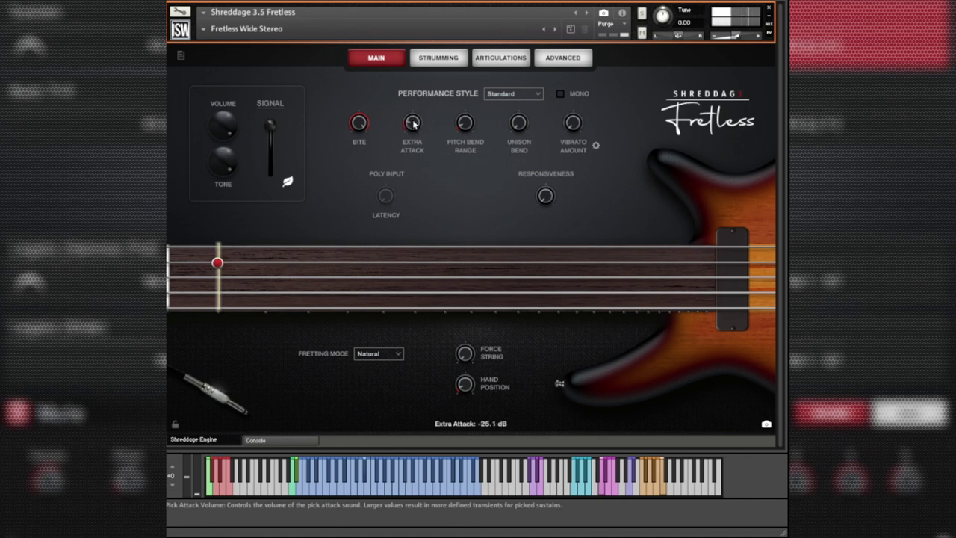
{"action": "mouse_move", "coordinate": [413, 125]}
{"action": "left_mouse_down"}
{"action": "mouse_move", "coordinate": [418, 94]}
{"action": "mouse_move", "coordinate": [410, 148]}
{"action": "left_mouse_up"}
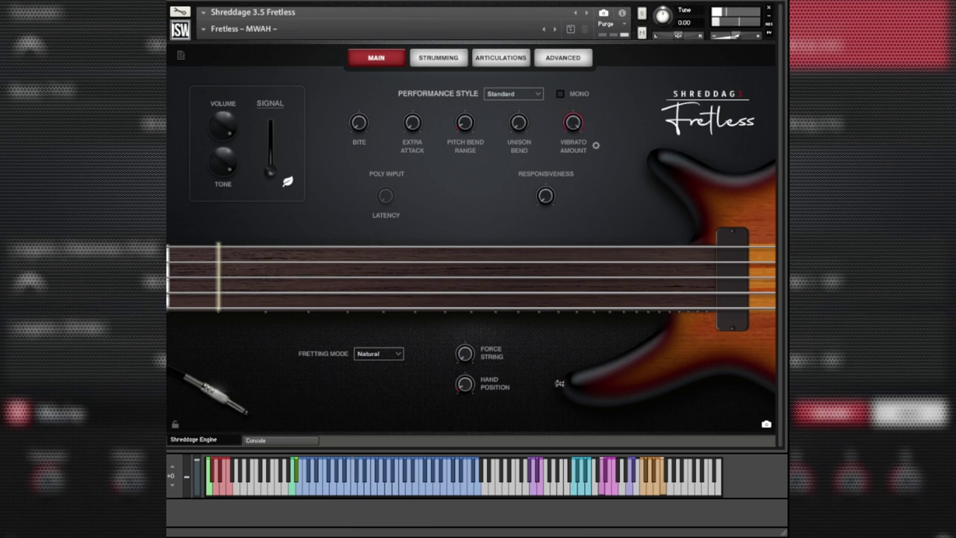
Step: Set the fretting controls of the MWAH patch to Hand Position Automatic, Capo Position None and Force String Off
{"action": "left_click_drag", "start_coordinate": [464, 384], "coordinate": [473, 341]}
{"action": "mouse_move", "coordinate": [465, 383]}
{"action": "left_mouse_down"}
{"action": "mouse_move", "coordinate": [483, 273]}
{"action": "mouse_move", "coordinate": [467, 403]}
{"action": "left_mouse_up"}
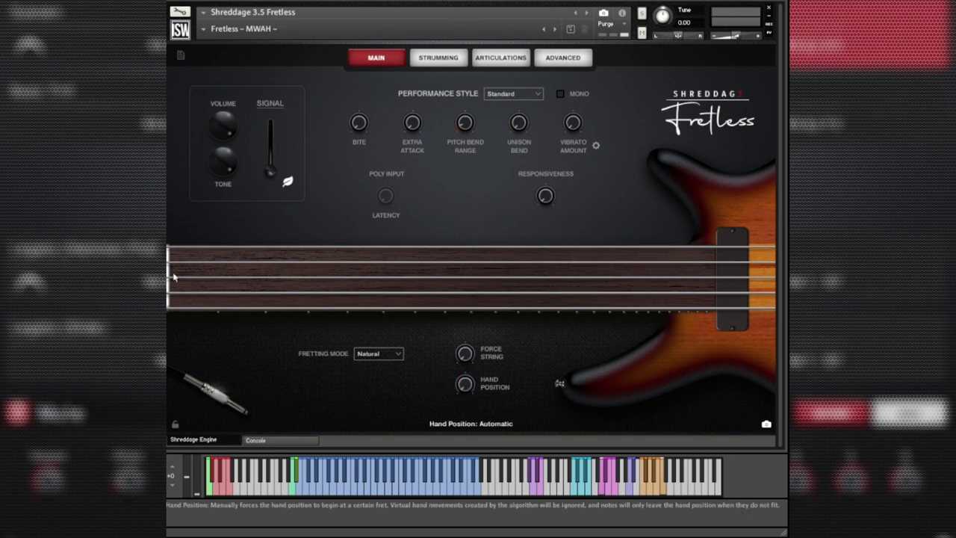
{"action": "mouse_move", "coordinate": [180, 275]}
{"action": "left_mouse_down"}
{"action": "mouse_move", "coordinate": [223, 267]}
{"action": "mouse_move", "coordinate": [475, 280]}
{"action": "mouse_move", "coordinate": [174, 290]}
{"action": "left_mouse_up"}
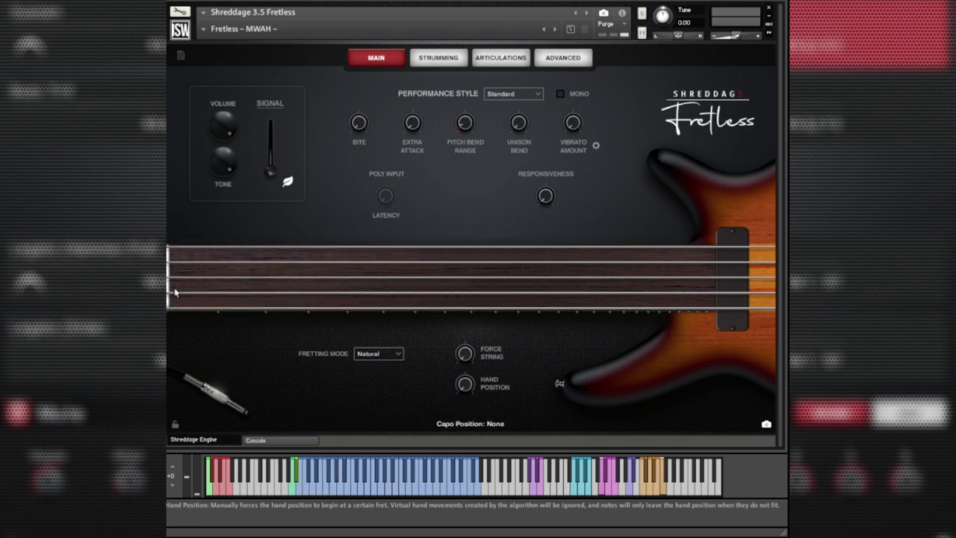
{"action": "left_click_drag", "start_coordinate": [471, 361], "coordinate": [479, 386]}
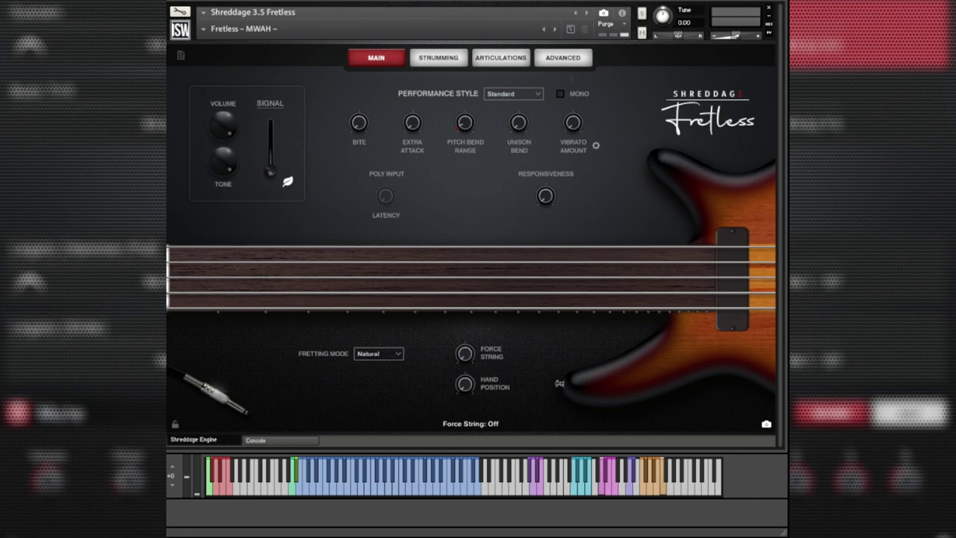
Step: Go through the MWAH patch's articulations one by one: Staccato, Mute, Buzz Trill, Harmonics and FX
{"action": "left_click", "coordinate": [497, 59]}
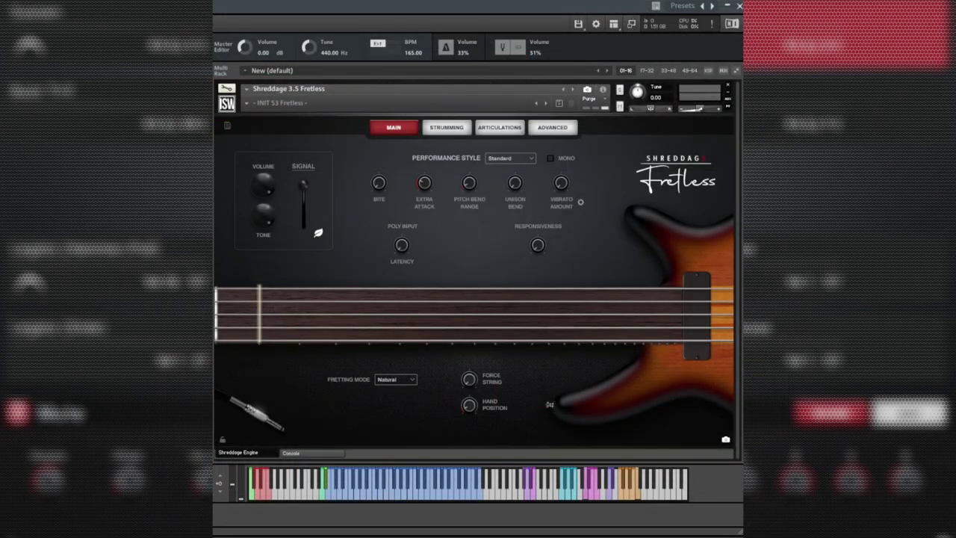
{"action": "left_click", "coordinate": [614, 24]}
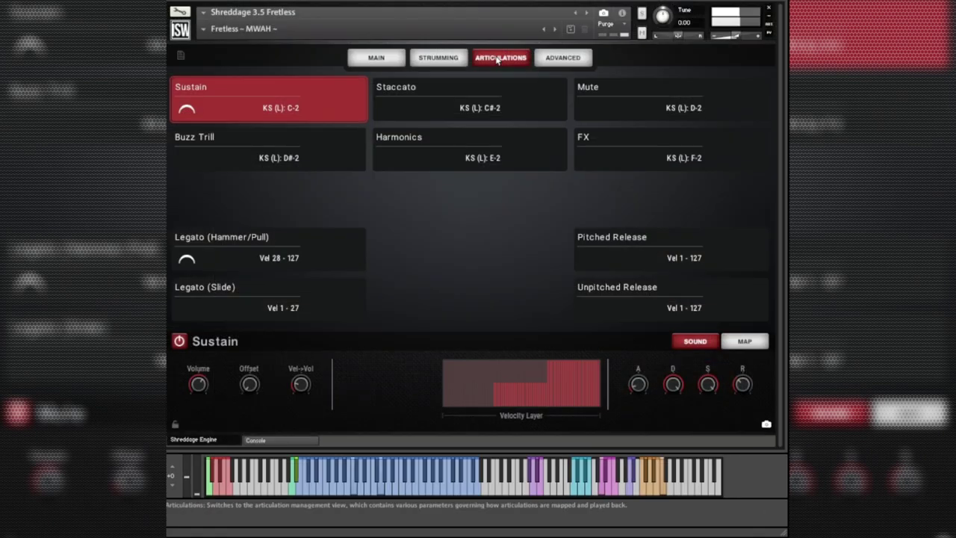
{"action": "left_click", "coordinate": [439, 99]}
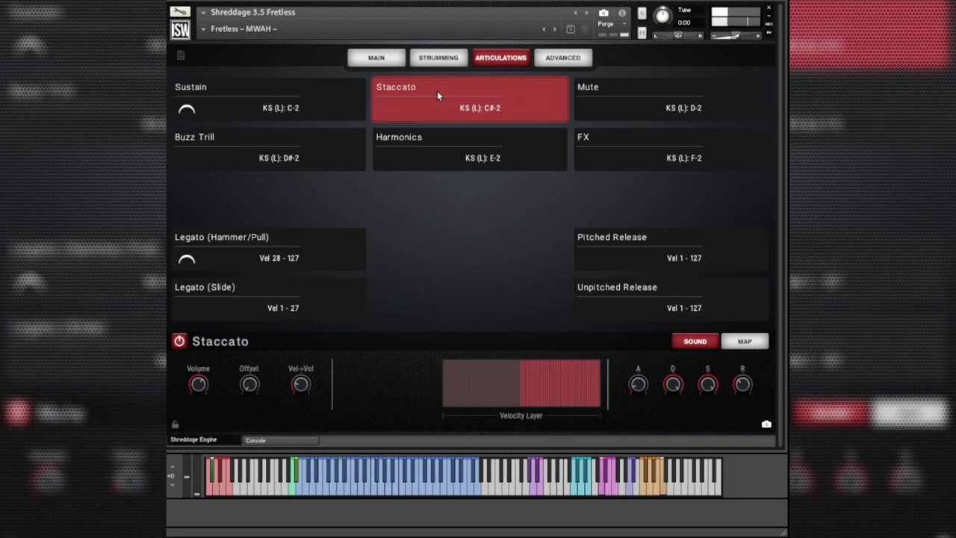
{"action": "left_click", "coordinate": [622, 100]}
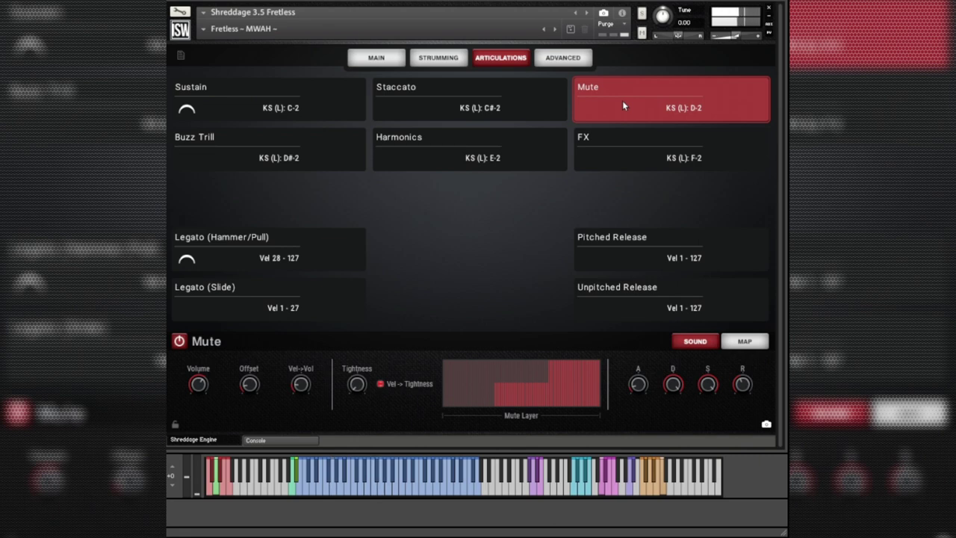
{"action": "left_click", "coordinate": [244, 140]}
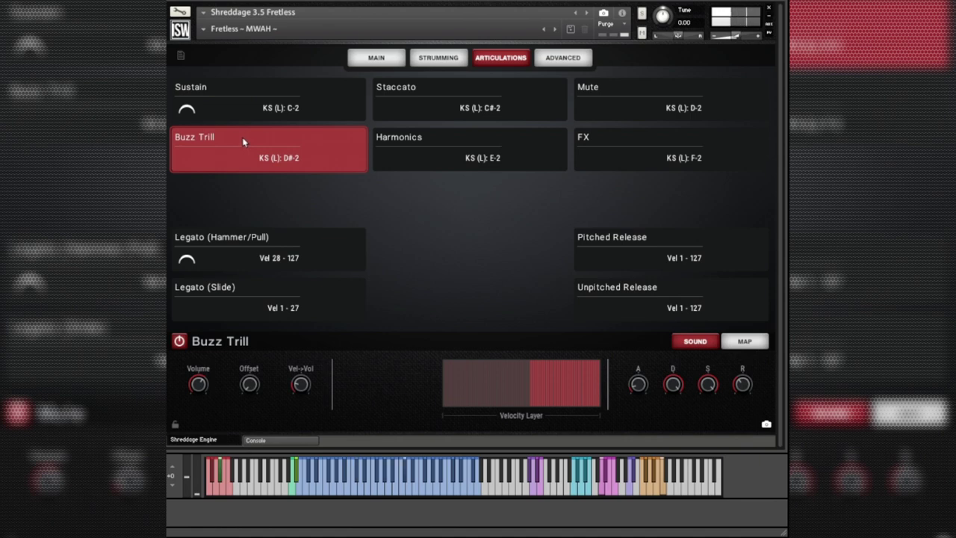
{"action": "left_click", "coordinate": [399, 139]}
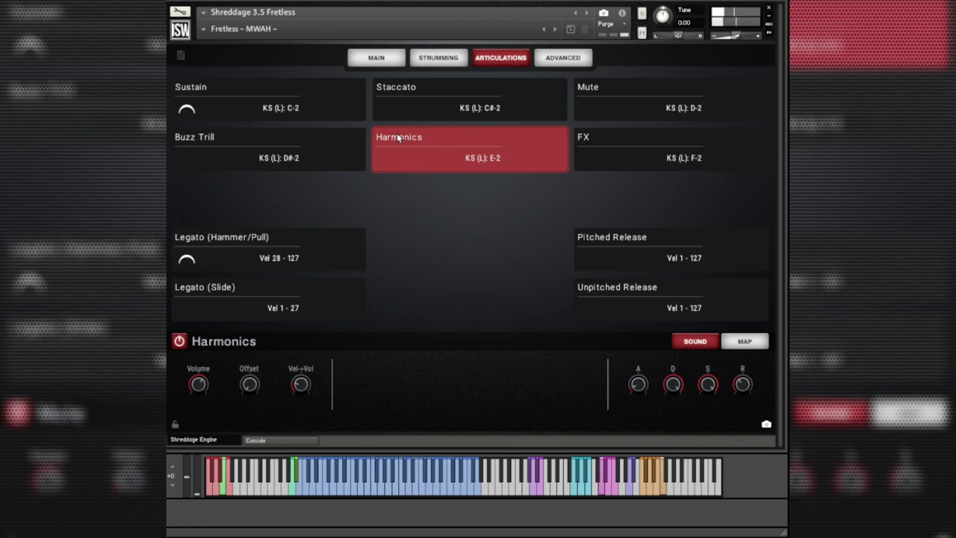
{"action": "left_click", "coordinate": [605, 142]}
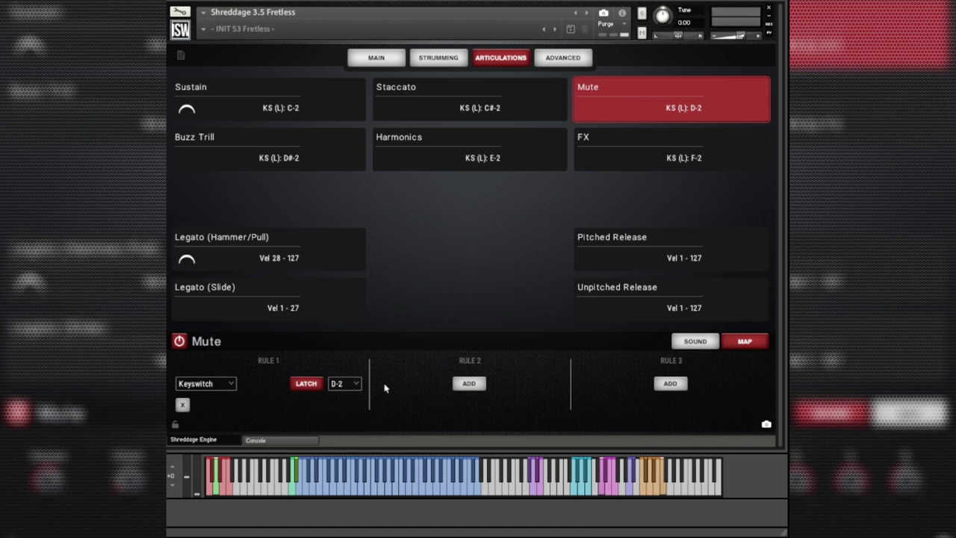
Step: Set the Mute articulation's keyswitch to C-2 and add a second velocity rule with a maximum of 49
{"action": "left_click", "coordinate": [345, 383]}
{"action": "left_click", "coordinate": [343, 11]}
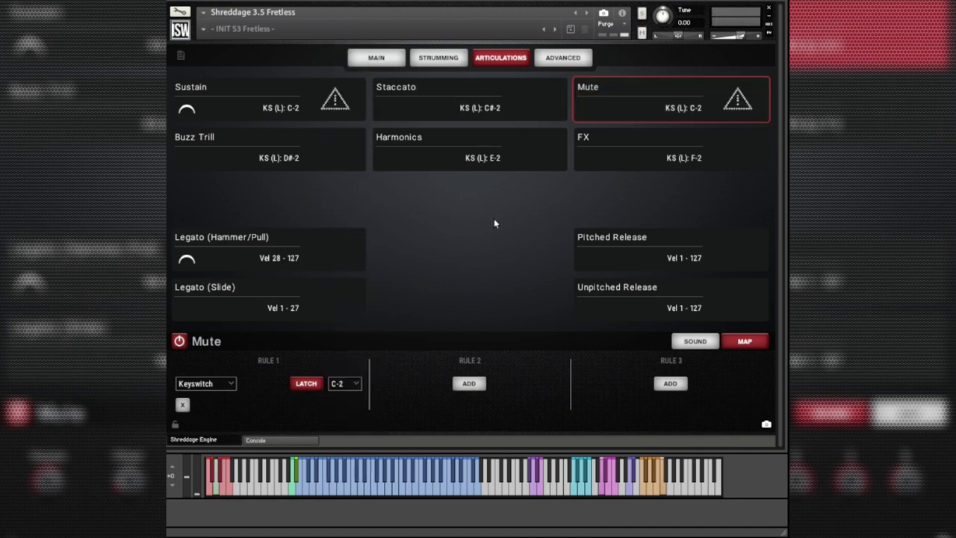
{"action": "left_click", "coordinate": [468, 386]}
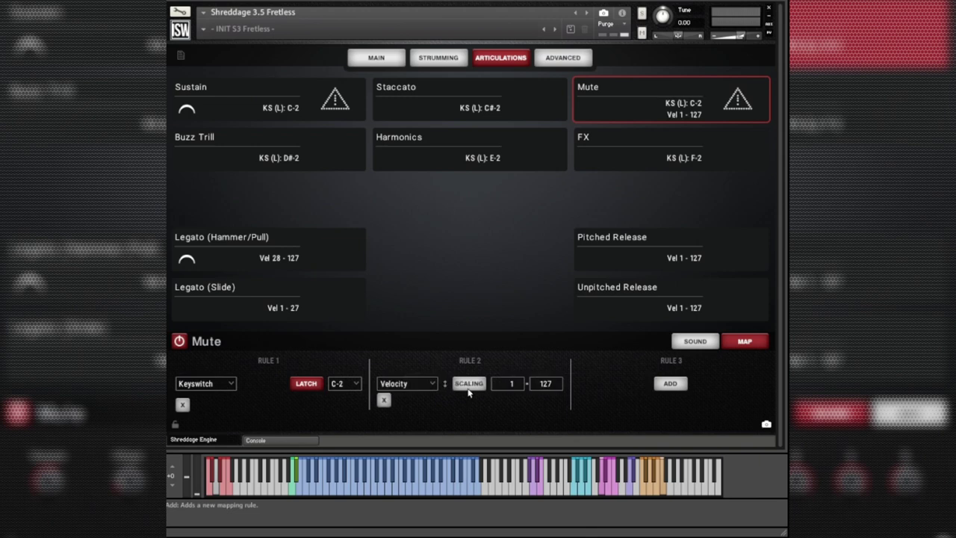
{"action": "double_click", "coordinate": [540, 383]}
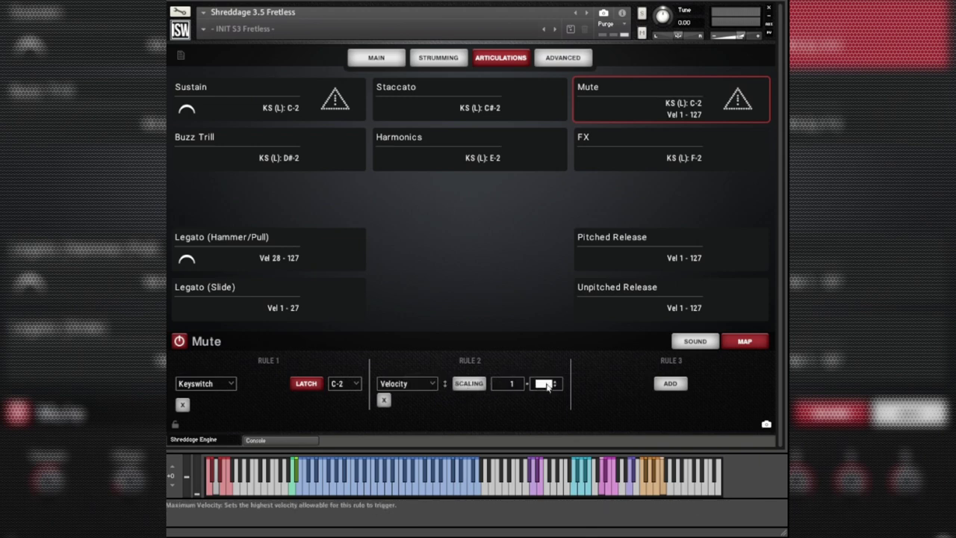
{"action": "type", "text": "49"}
{"action": "key", "text": "Return"}
Step: Add a second mapping rule to the Sustain articulation based on velocity, with a minimum of 50
{"action": "left_click", "coordinate": [322, 102]}
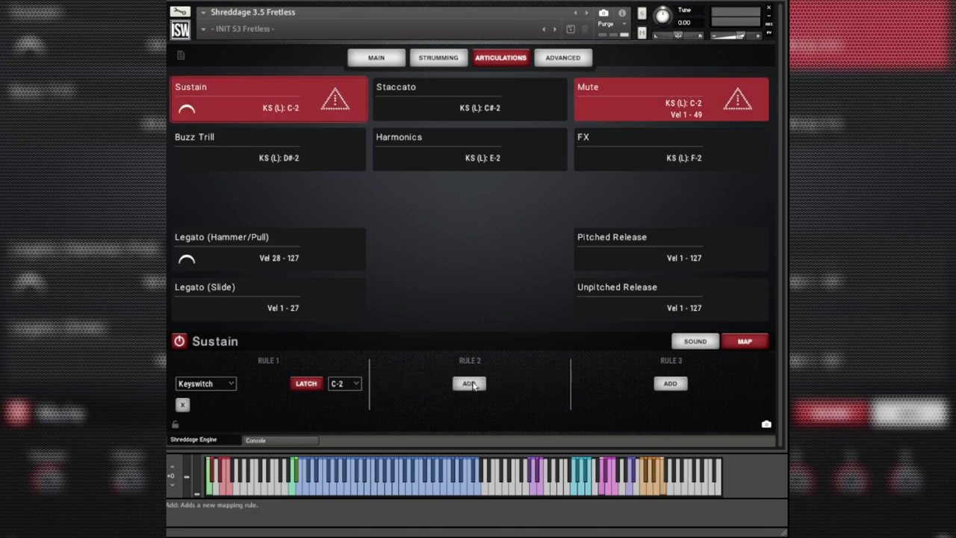
{"action": "left_click", "coordinate": [468, 383]}
{"action": "double_click", "coordinate": [507, 384]}
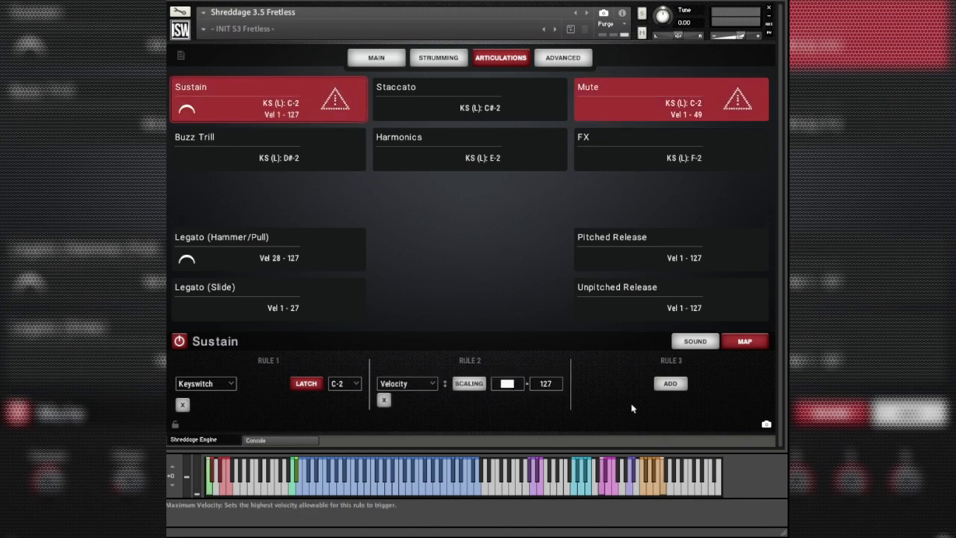
{"action": "type", "text": "50"}
{"action": "key", "text": "Return"}
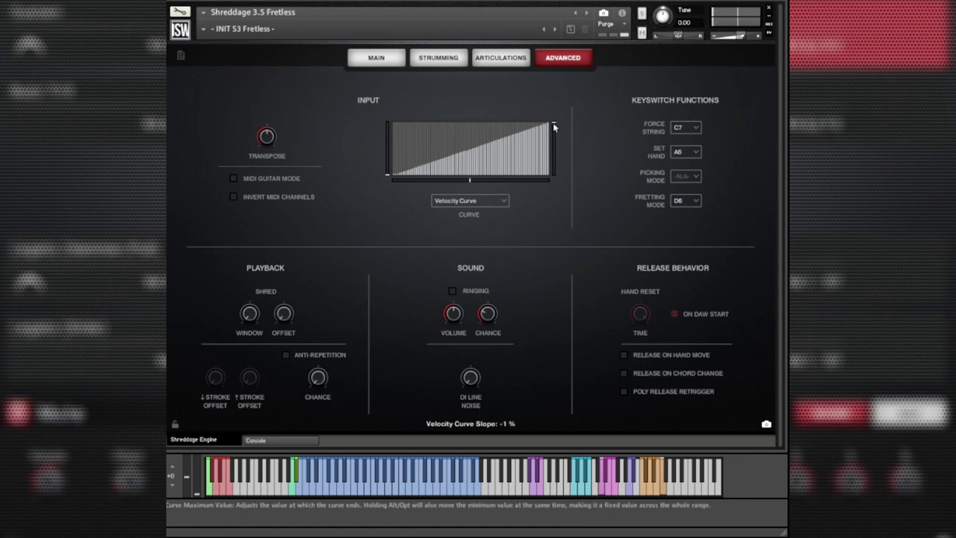
Step: Try the velocity curve's maximum level and slope controls, and raise the Anti-Repetition chance
{"action": "mouse_move", "coordinate": [552, 122]}
{"action": "left_mouse_down"}
{"action": "mouse_move", "coordinate": [554, 195]}
{"action": "mouse_move", "coordinate": [563, 119]}
{"action": "left_mouse_up"}
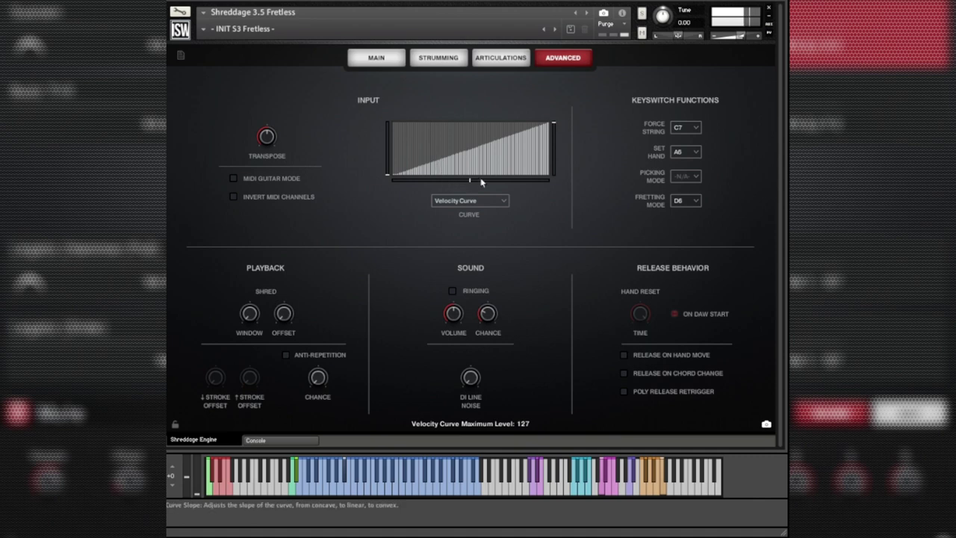
{"action": "mouse_move", "coordinate": [467, 181]}
{"action": "left_mouse_down"}
{"action": "mouse_move", "coordinate": [542, 184]}
{"action": "mouse_move", "coordinate": [398, 185]}
{"action": "mouse_move", "coordinate": [458, 180]}
{"action": "left_mouse_up"}
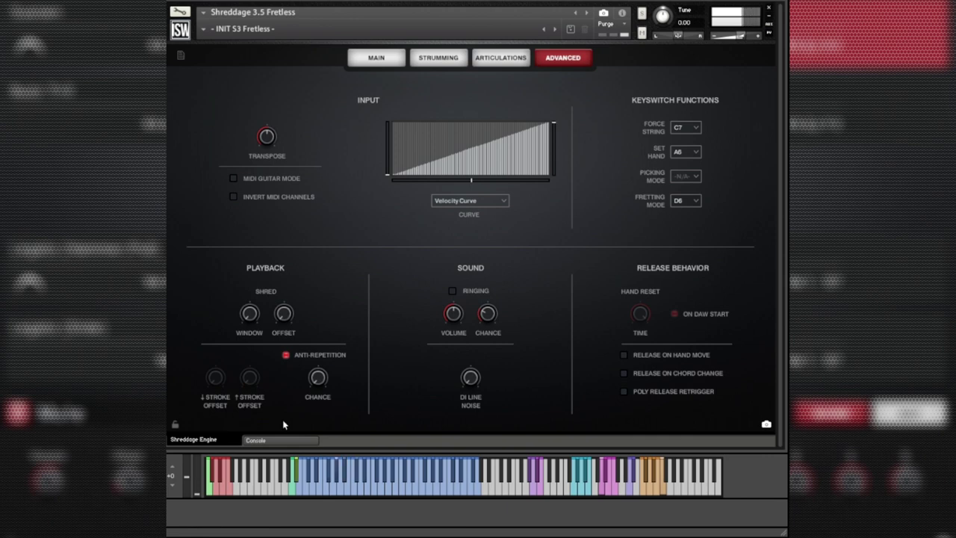
{"action": "left_click_drag", "start_coordinate": [317, 377], "coordinate": [321, 351]}
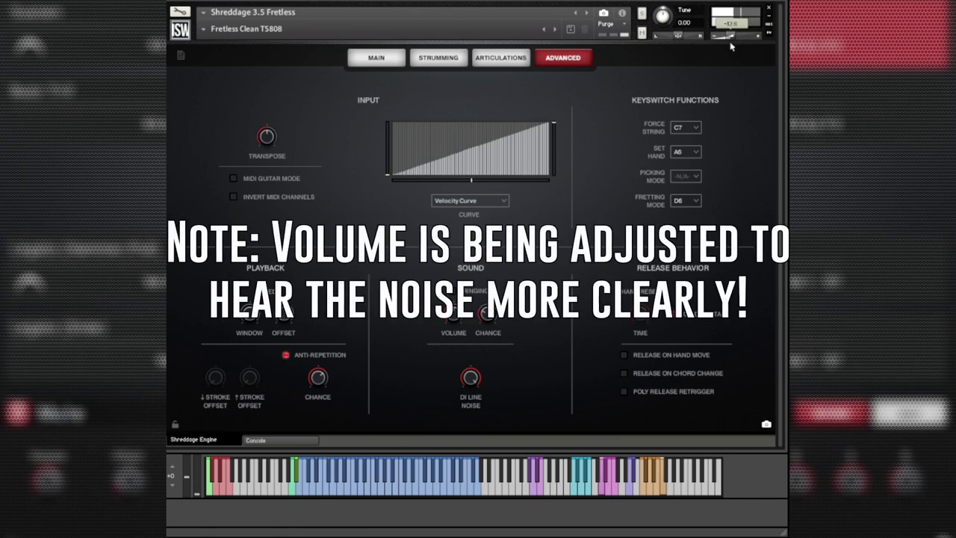
Step: Adjust the Fretless Clean TS808 patch's output volume and turn it up to hear the DI line noise more clearly
{"action": "mouse_move", "coordinate": [754, 46]}
{"action": "left_mouse_down"}
{"action": "mouse_move", "coordinate": [741, 49]}
{"action": "mouse_move", "coordinate": [752, 51]}
{"action": "left_mouse_up"}
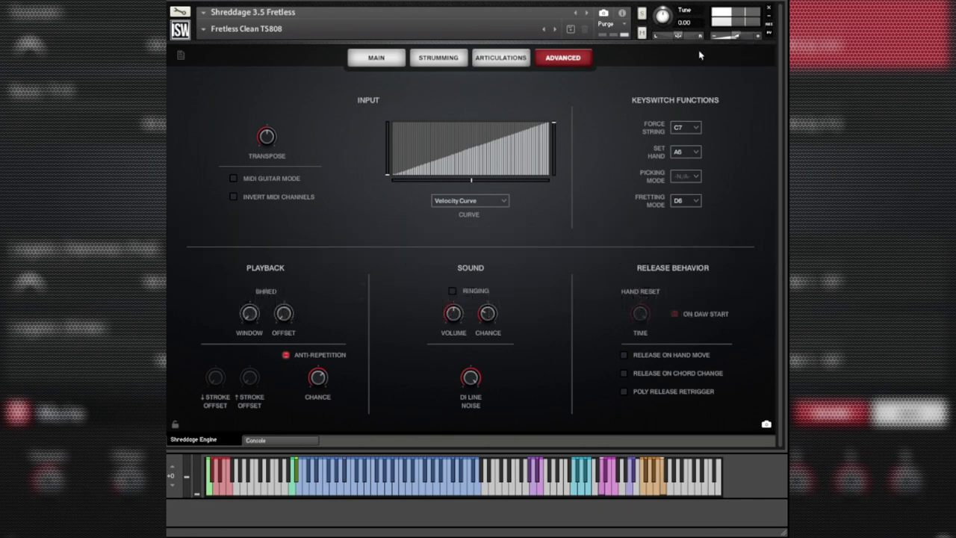
{"action": "mouse_move", "coordinate": [740, 40]}
{"action": "left_click_drag", "start_coordinate": [740, 40], "coordinate": [756, 44]}
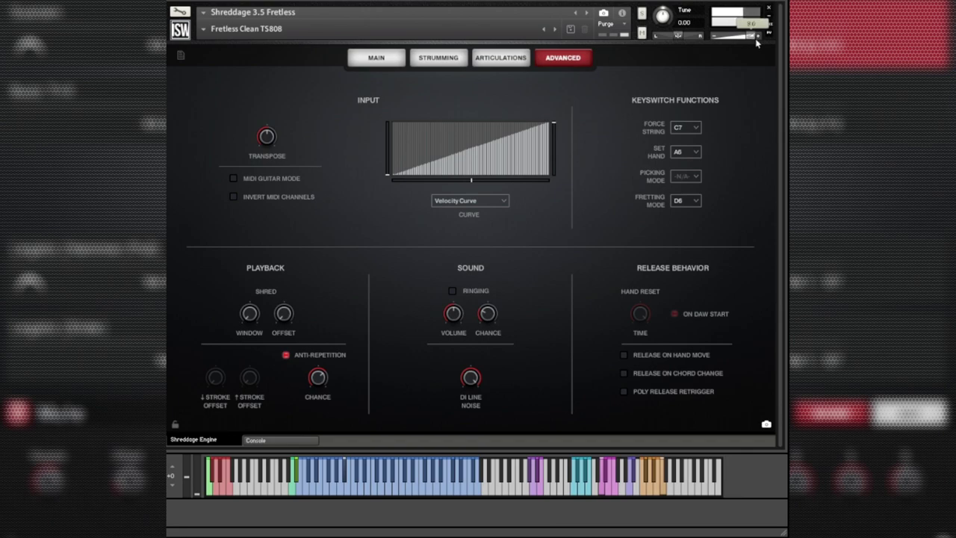